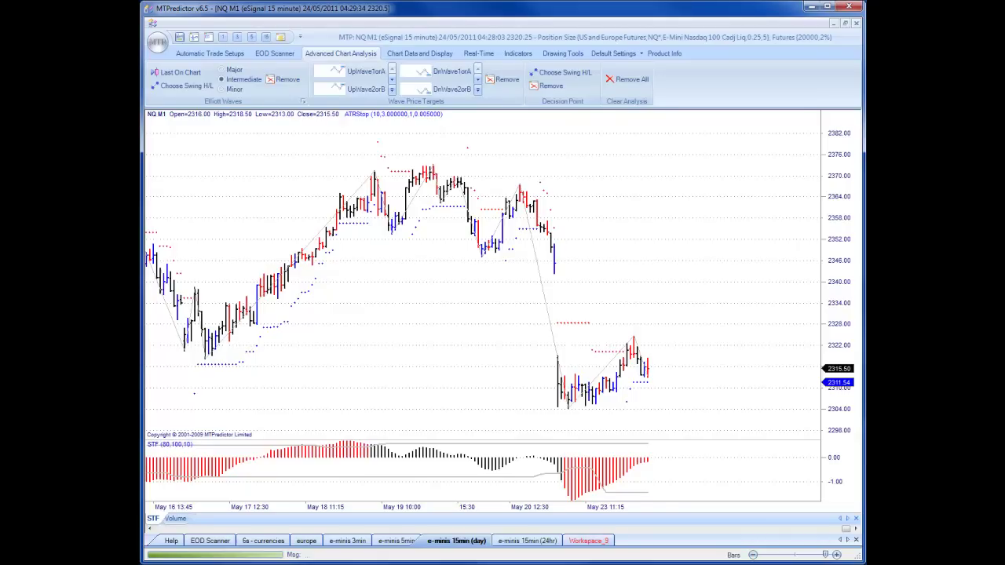
# Step: Project a Decision Point zone on the YM M1 15-minute day chart from the mid-May swing low
pyautogui.click(479, 53)
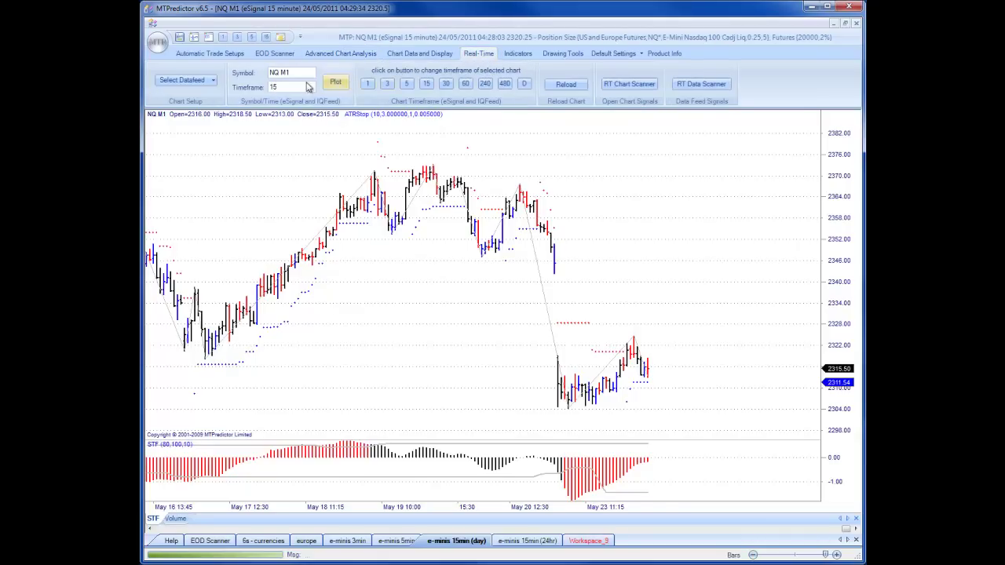
pyautogui.click(337, 542)
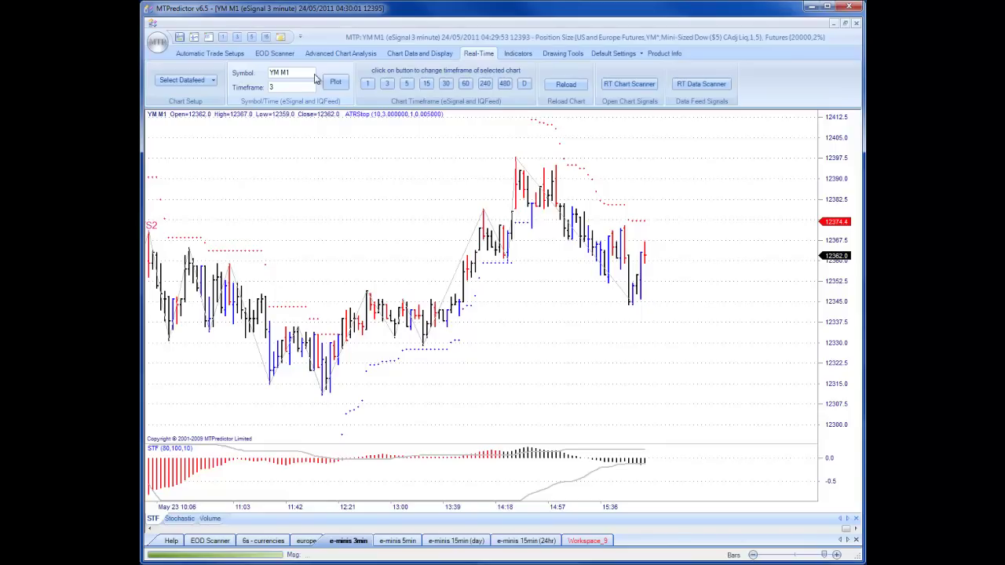
pyautogui.click(465, 542)
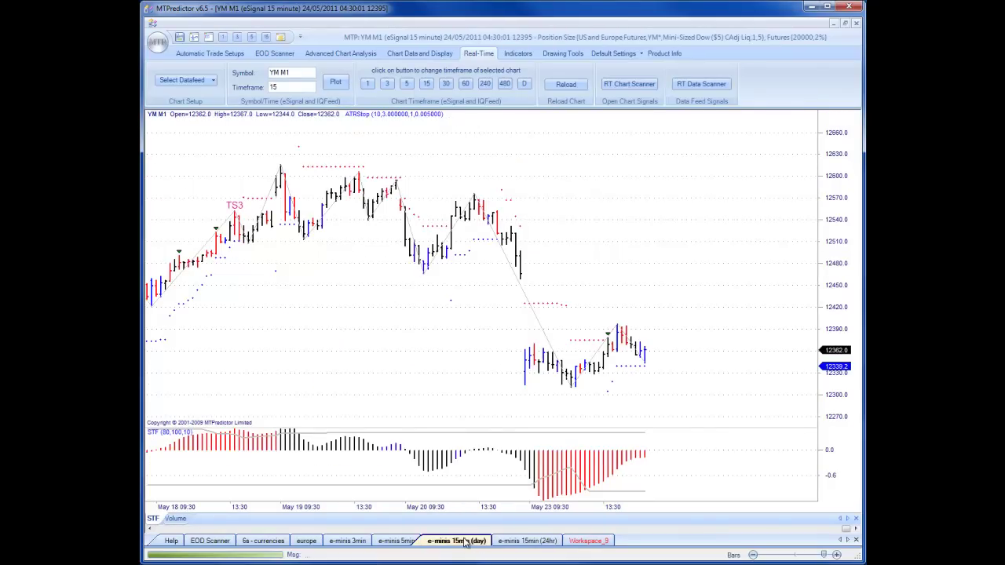
pyautogui.scroll(-5, 395, 391)
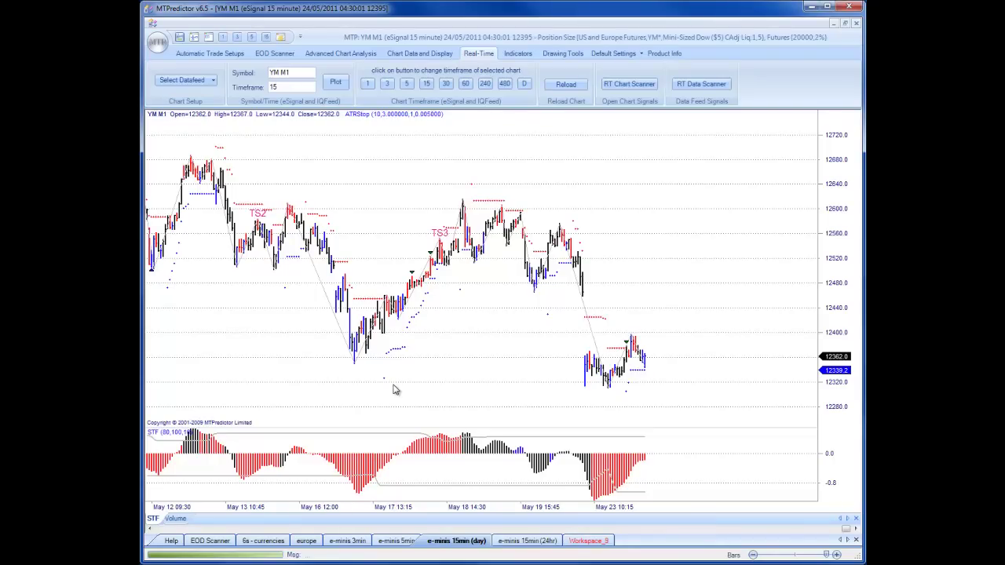
pyautogui.moveTo(307, 346); pyautogui.dragTo(364, 334)
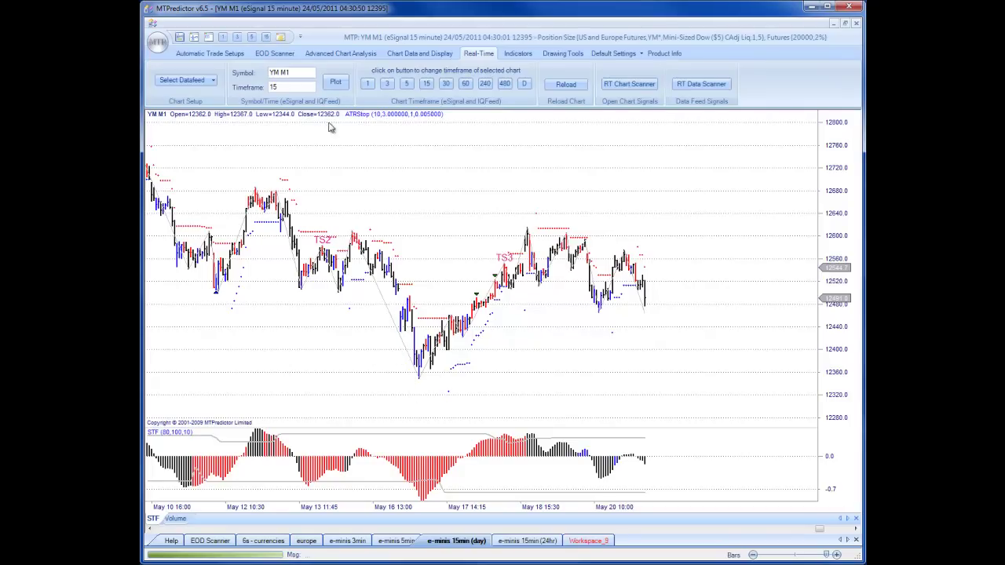
pyautogui.click(333, 53)
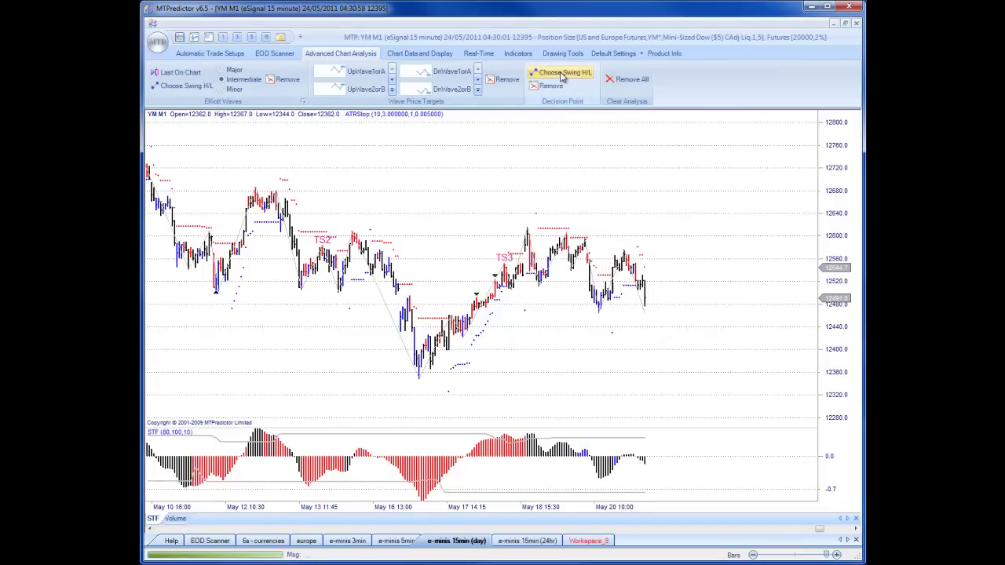
pyautogui.click(422, 378)
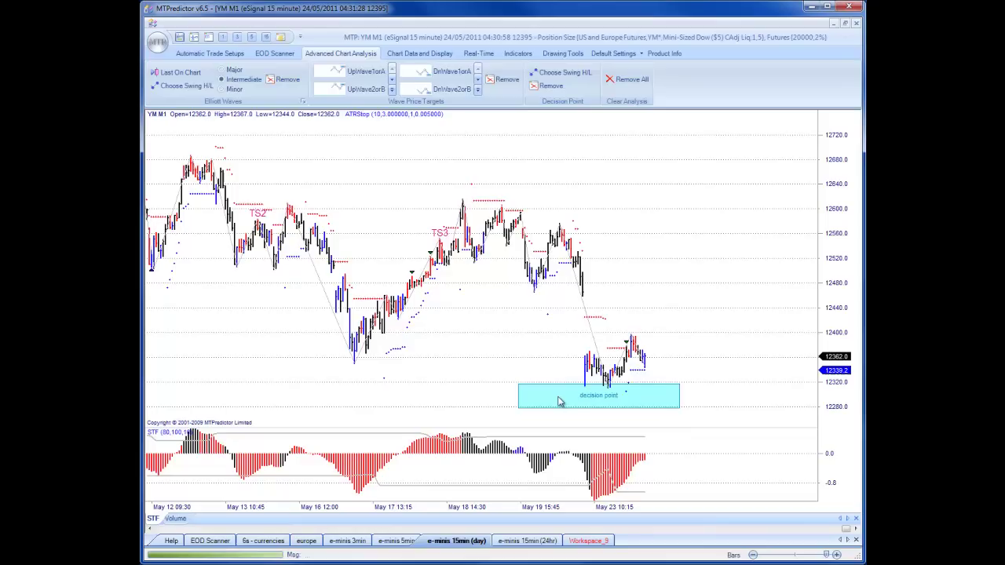
# Step: Go through the TF and ES 15-minute day charts and project a Decision Point zone from the ES mid-May swing low
pyautogui.click(470, 538)
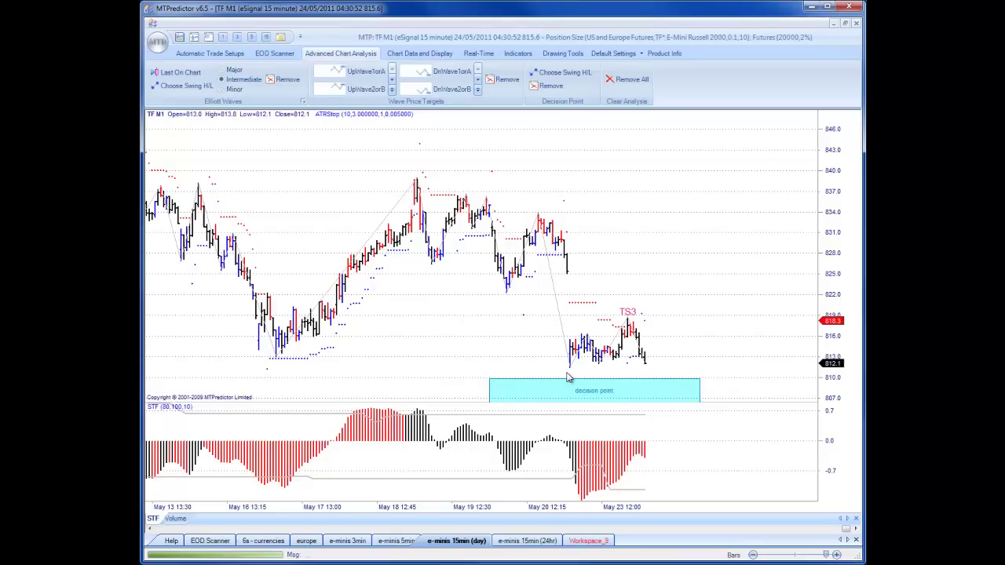
pyautogui.click(463, 542)
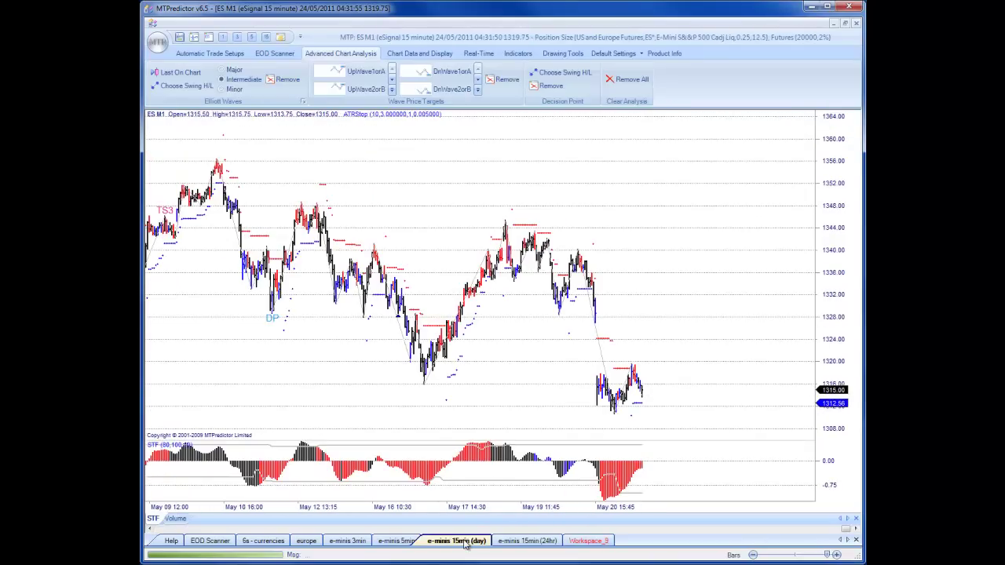
pyautogui.click(561, 73)
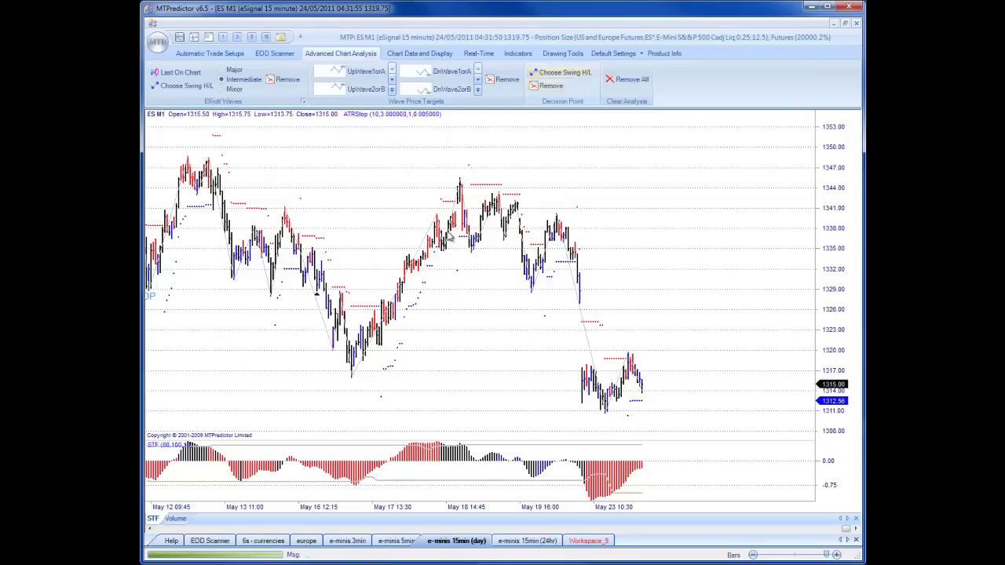
pyautogui.click(353, 373)
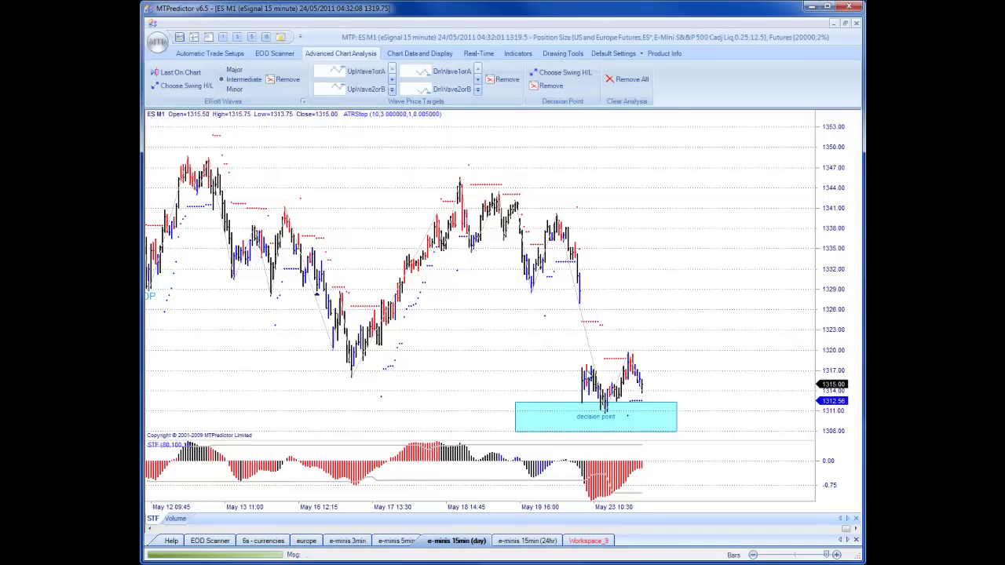
# Step: Project a Decision Point zone on the NQ 15-minute day chart from the mid-May swing low and review it against earlier price bars
pyautogui.click(461, 544)
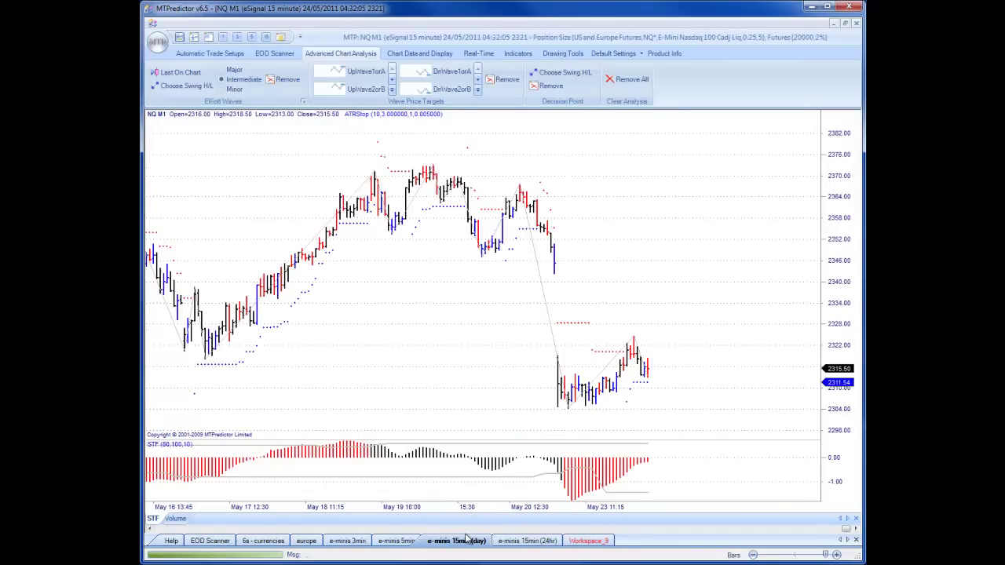
pyautogui.click(564, 72)
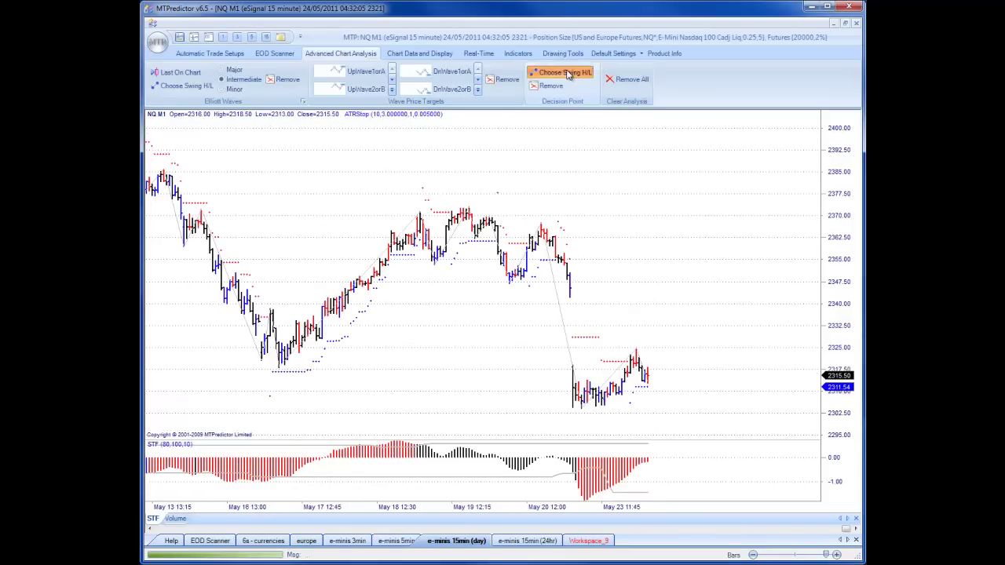
pyautogui.click(281, 358)
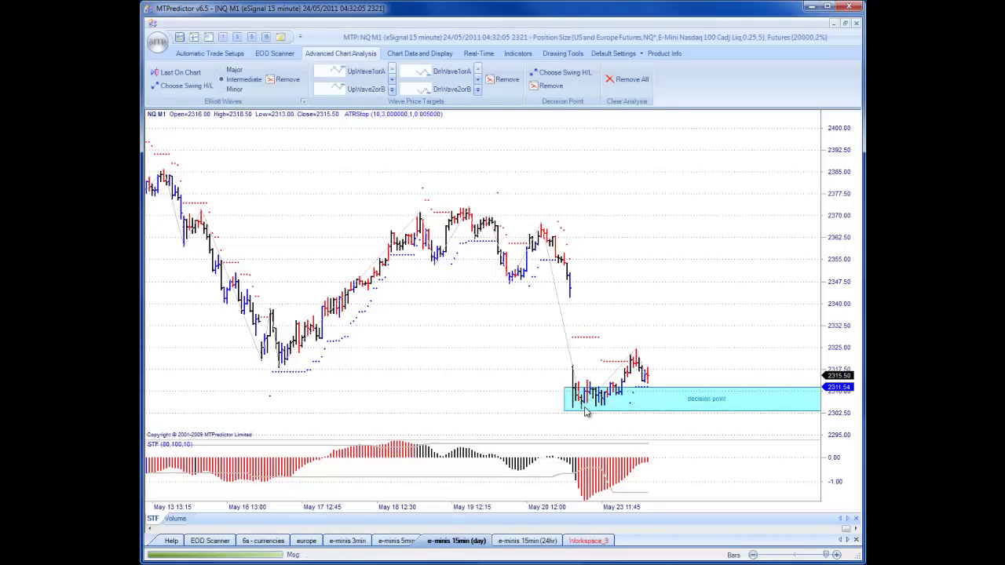
pyautogui.moveTo(314, 225); pyautogui.dragTo(385, 223)
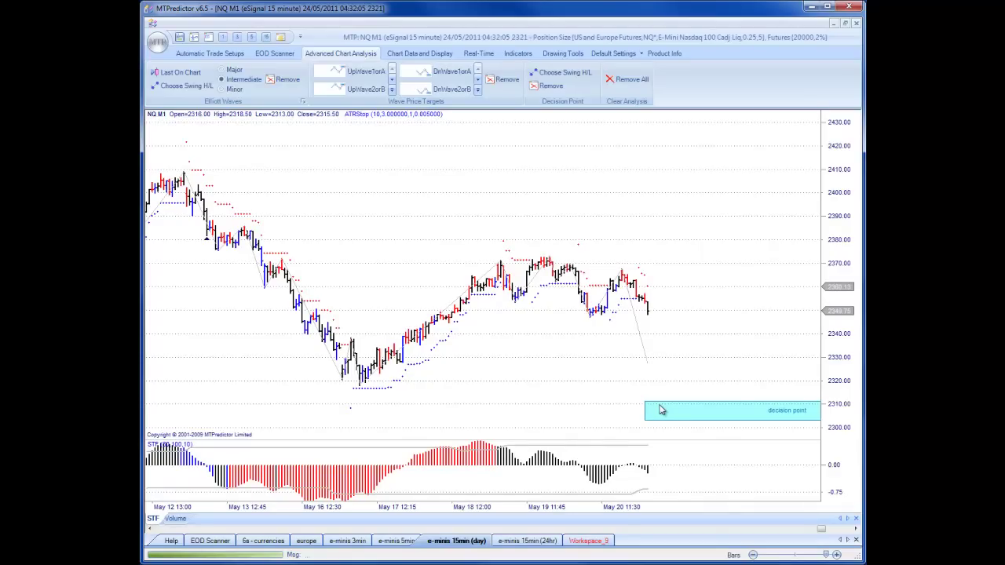
pyautogui.moveTo(573, 209); pyautogui.dragTo(462, 191)
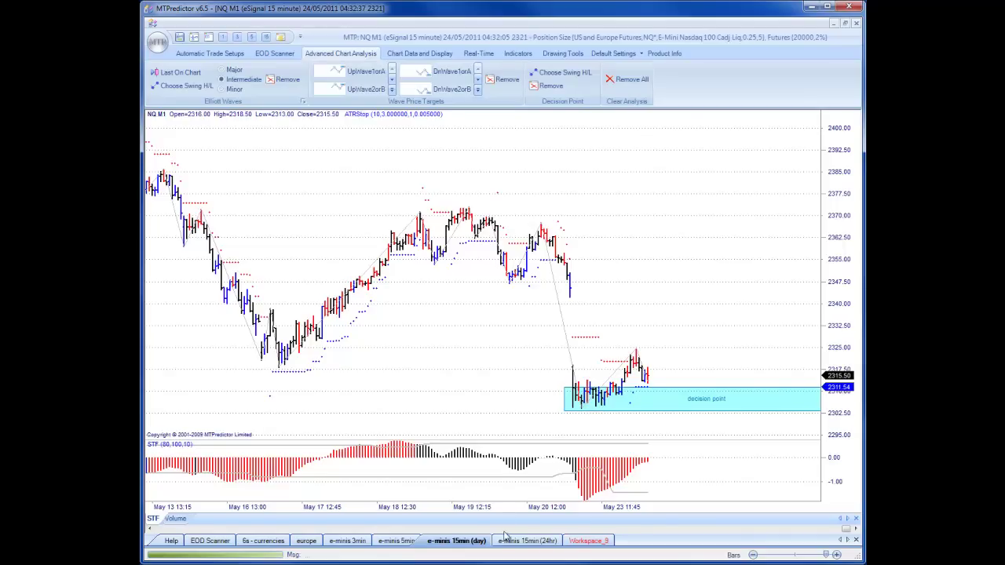
# Step: Compare the YM, TF, ES and NQ 3-minute charts for trade setups at the May 23 lows
pyautogui.click(350, 544)
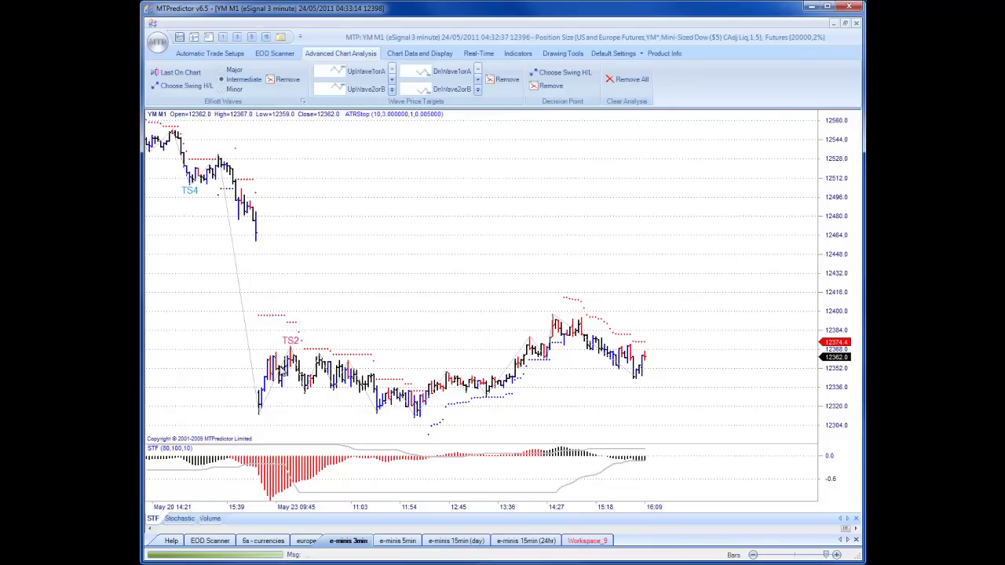
pyautogui.click(350, 542)
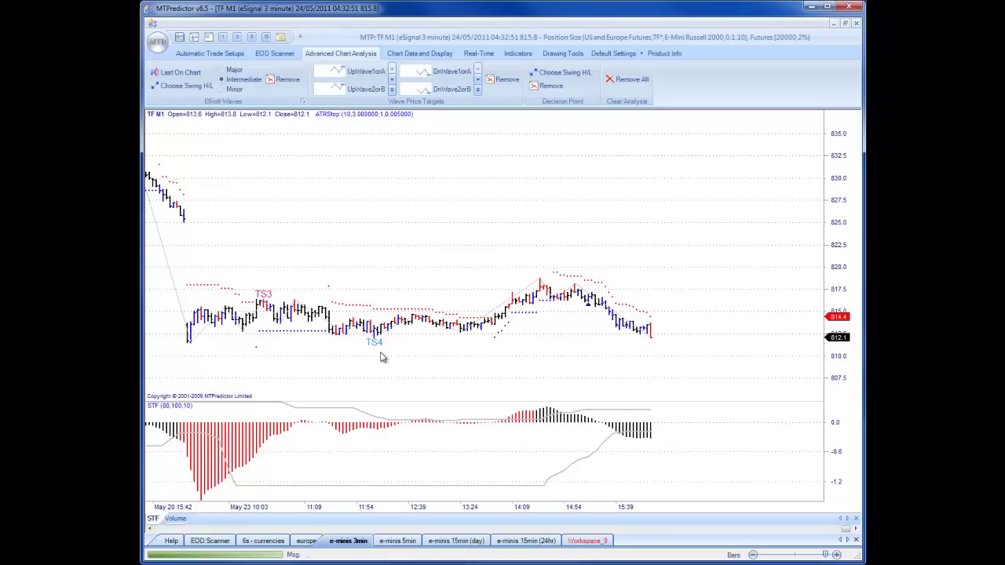
pyautogui.click(365, 548)
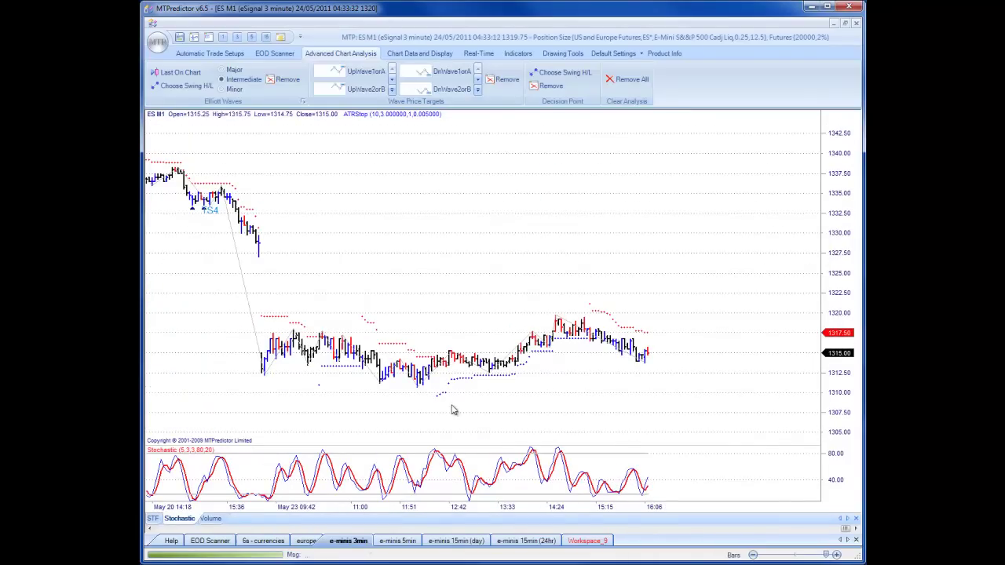
pyautogui.click(353, 545)
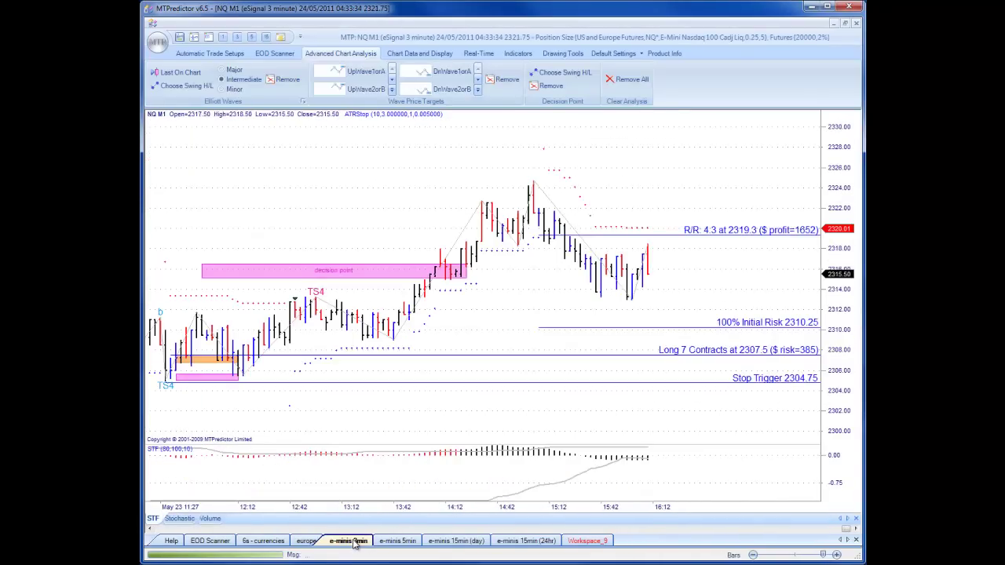
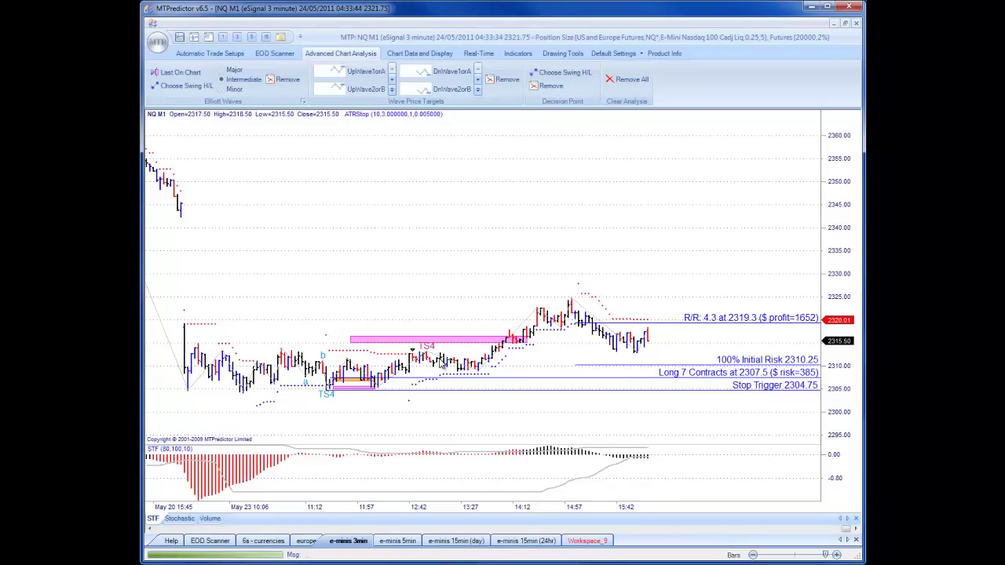
pyautogui.click(354, 545)
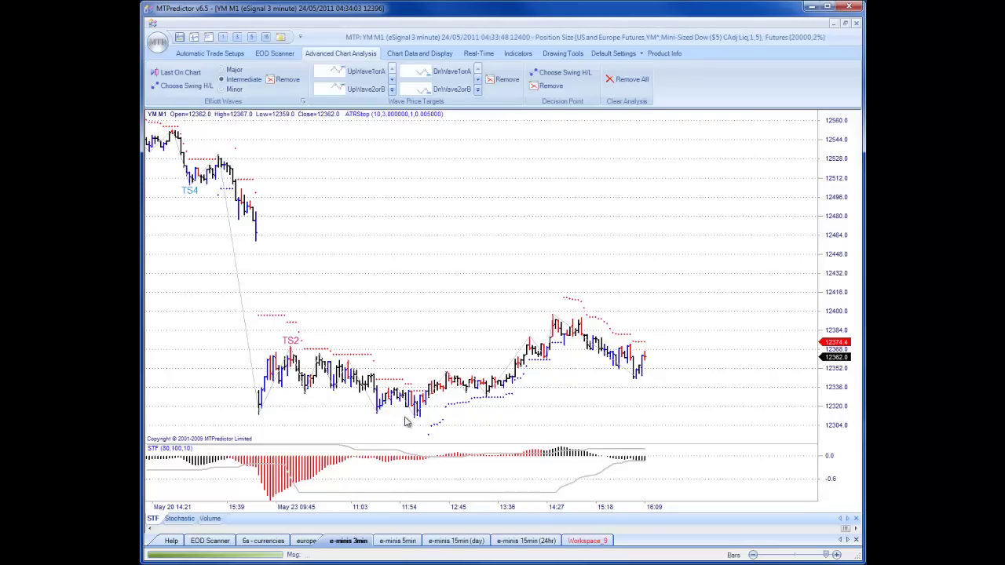
pyautogui.click(362, 541)
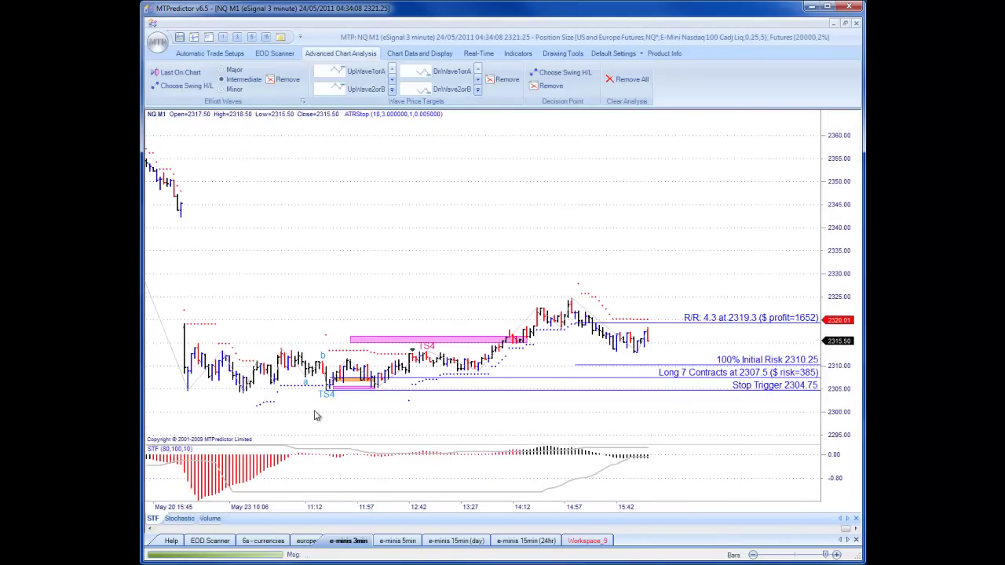
# Step: Clear the NQ 3-minute chart's analysis and apply the automatic setup including risk/reward to the blue TS4 bar at the low
pyautogui.rightClick(346, 312)
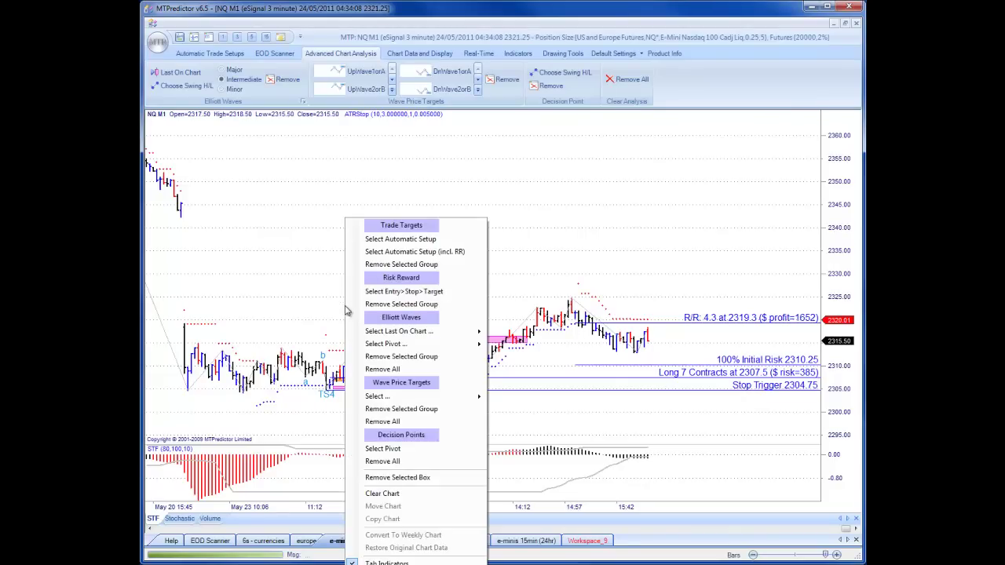
pyautogui.click(389, 494)
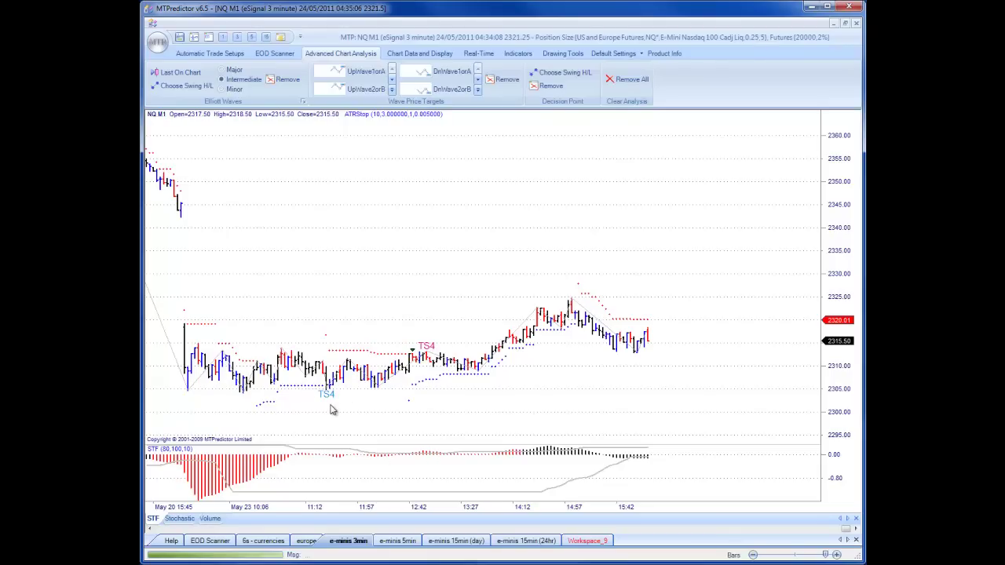
pyautogui.rightClick(325, 235)
pyautogui.click(370, 253)
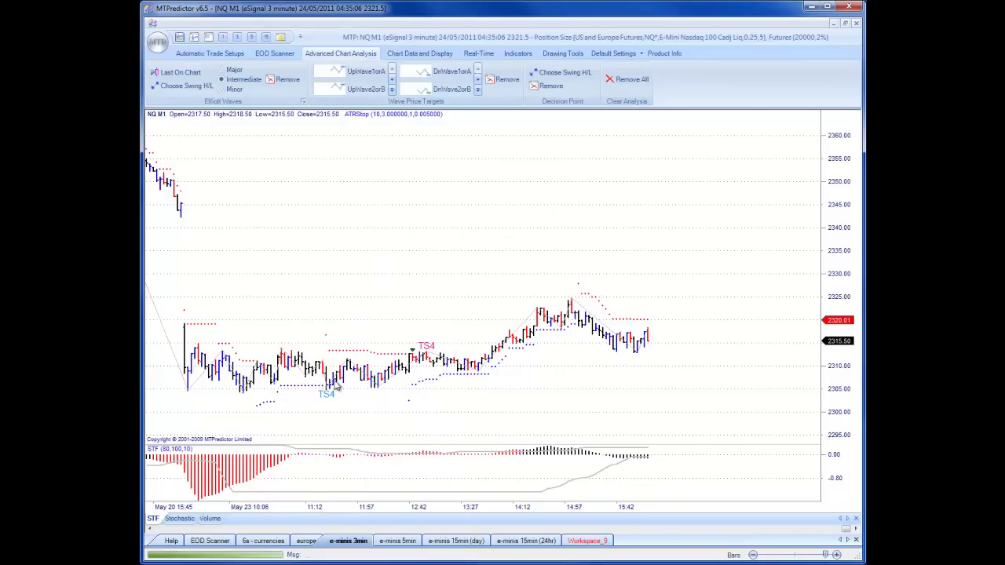
pyautogui.click(329, 385)
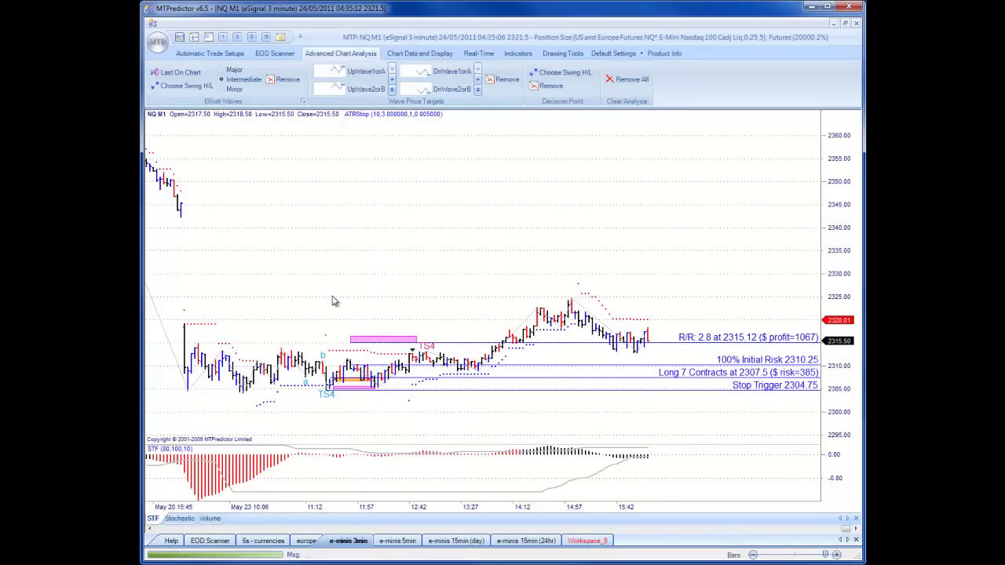
# Step: Extend the upper decision point box to the rally bars and redraw risk/reward with entry 2307.5, stop 2304.75 and target 2319.24
pyautogui.scroll(2, 333, 301)
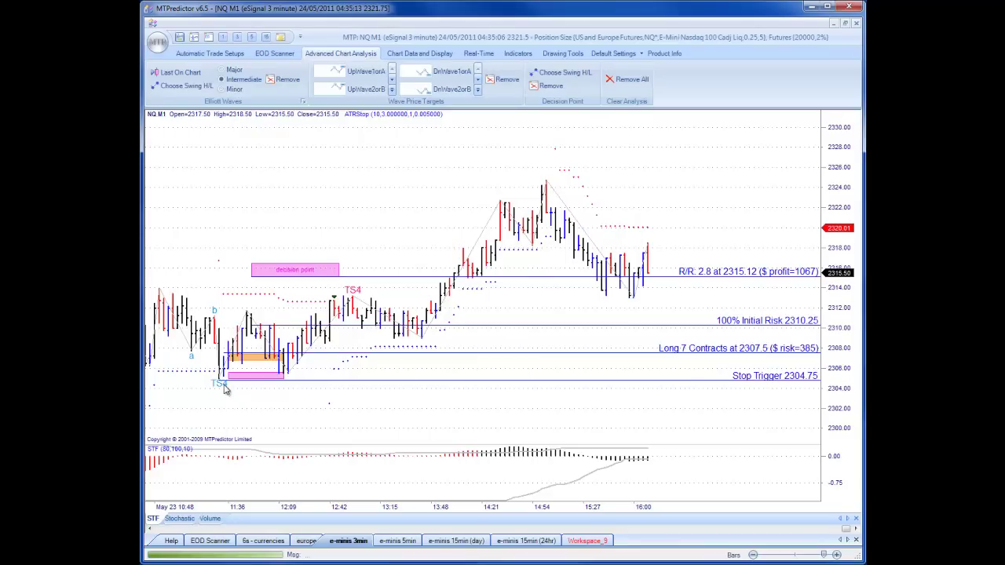
pyautogui.moveTo(338, 269); pyautogui.dragTo(464, 271)
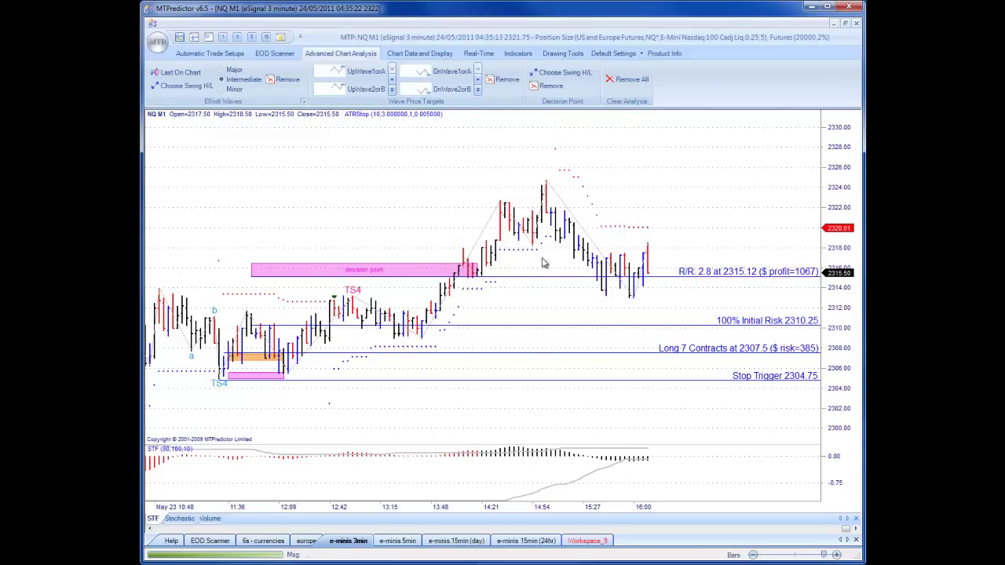
pyautogui.rightClick(393, 218)
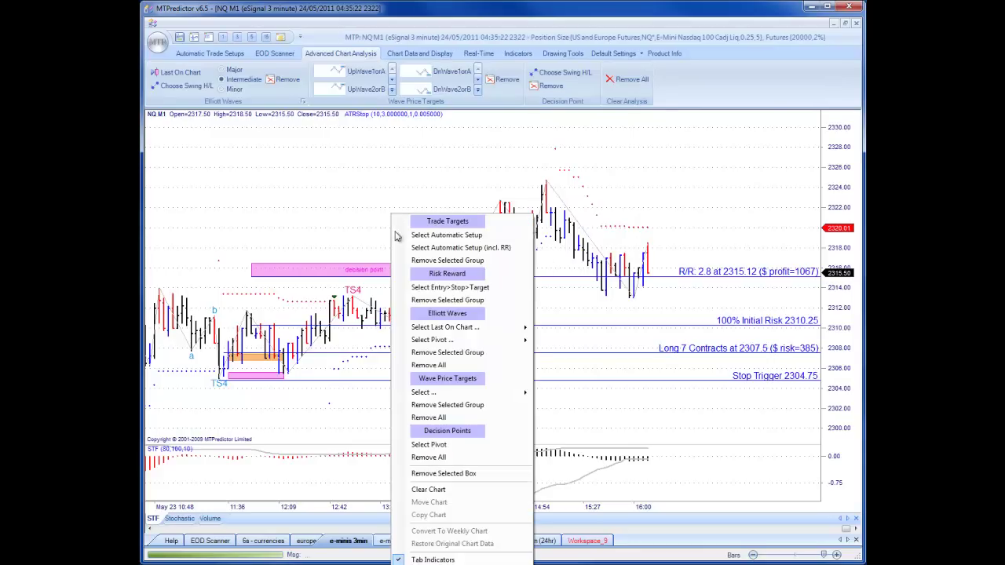
pyautogui.click(423, 288)
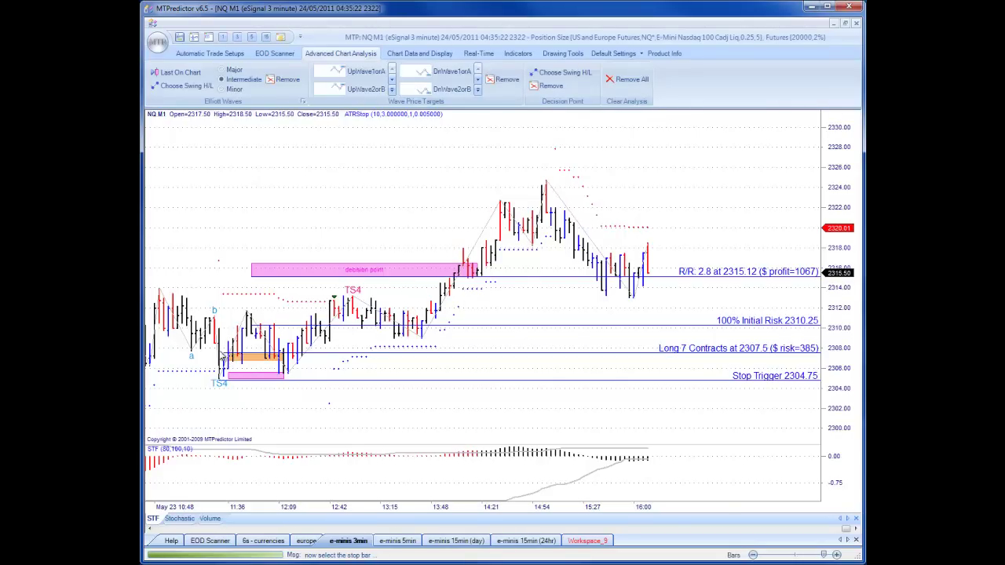
pyautogui.click(221, 348)
pyautogui.click(554, 239)
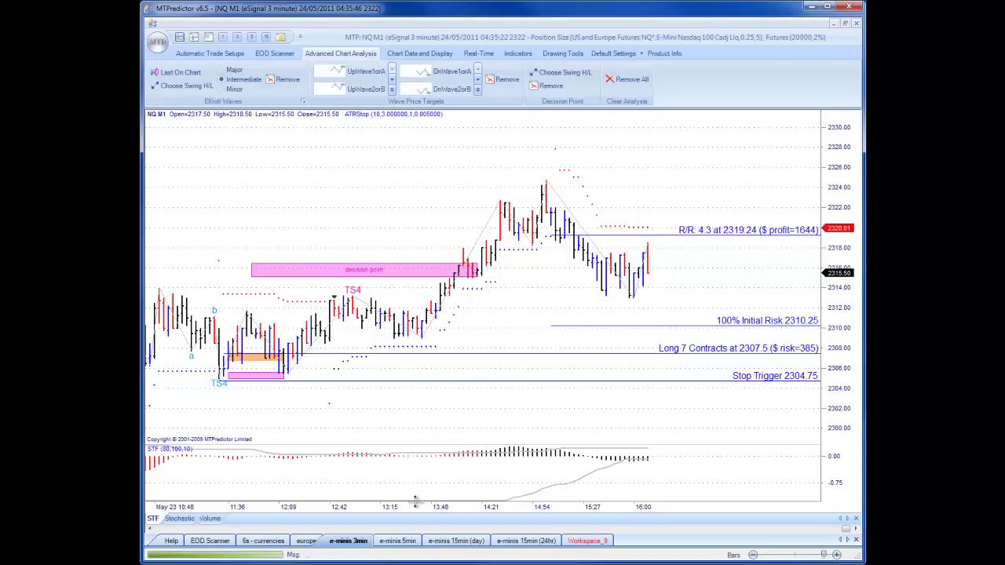
# Step: Review the NQ decision point zone on the 15-minute day chart and compare the YM, TF and NQ 3-minute charts
pyautogui.click(461, 542)
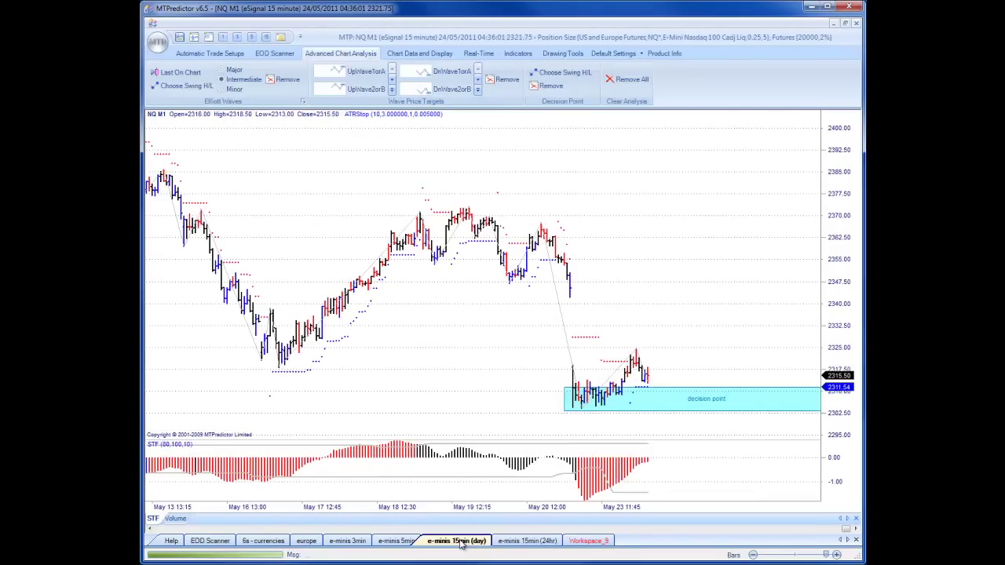
pyautogui.moveTo(473, 392); pyautogui.dragTo(539, 382)
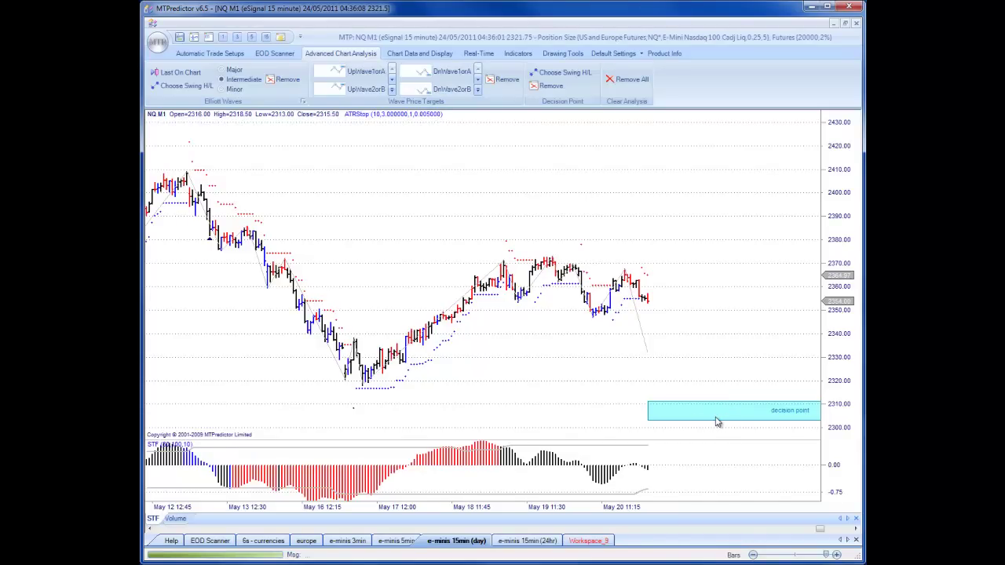
pyautogui.moveTo(707, 422); pyautogui.dragTo(444, 376)
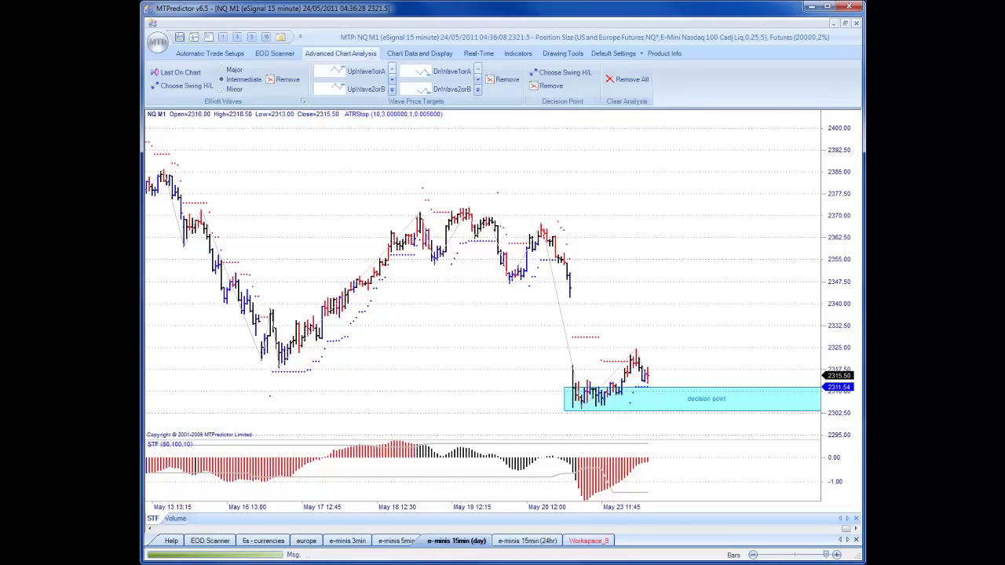
pyautogui.click(351, 544)
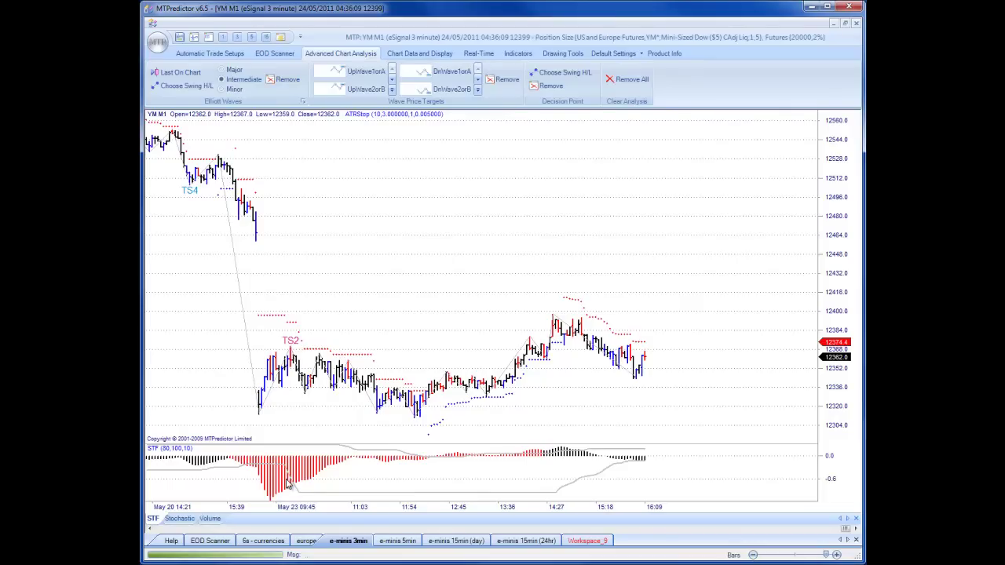
pyautogui.click(350, 547)
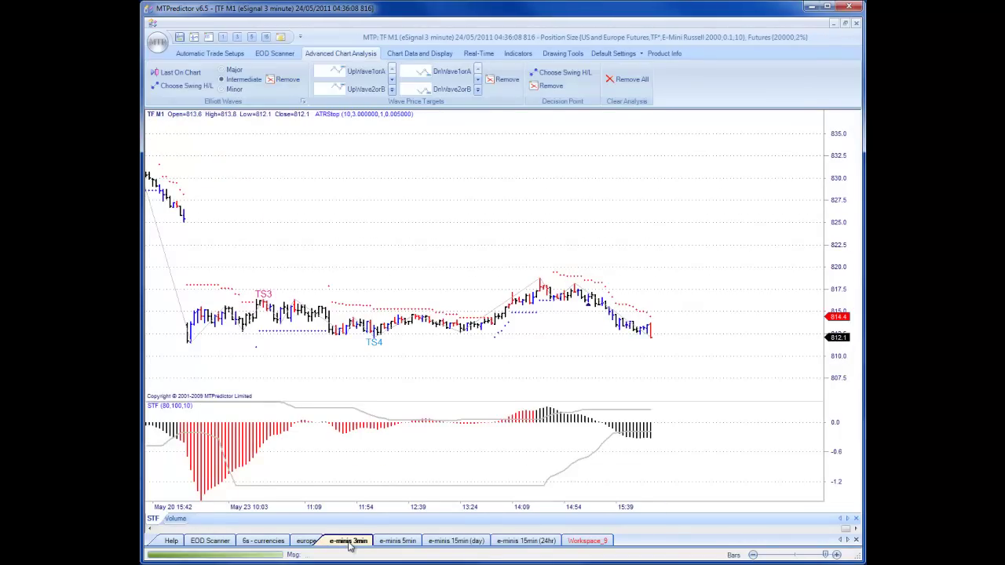
pyautogui.click(351, 547)
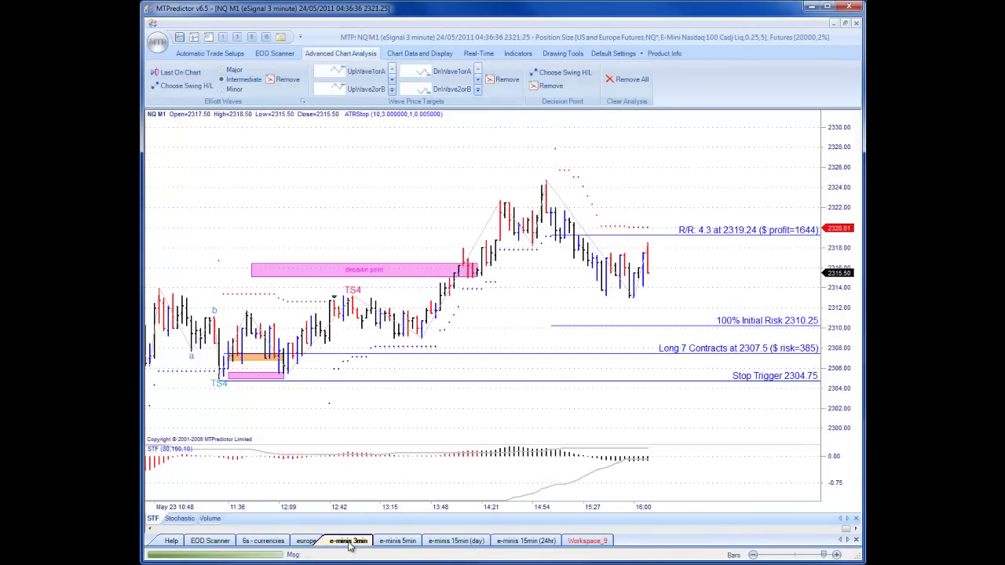